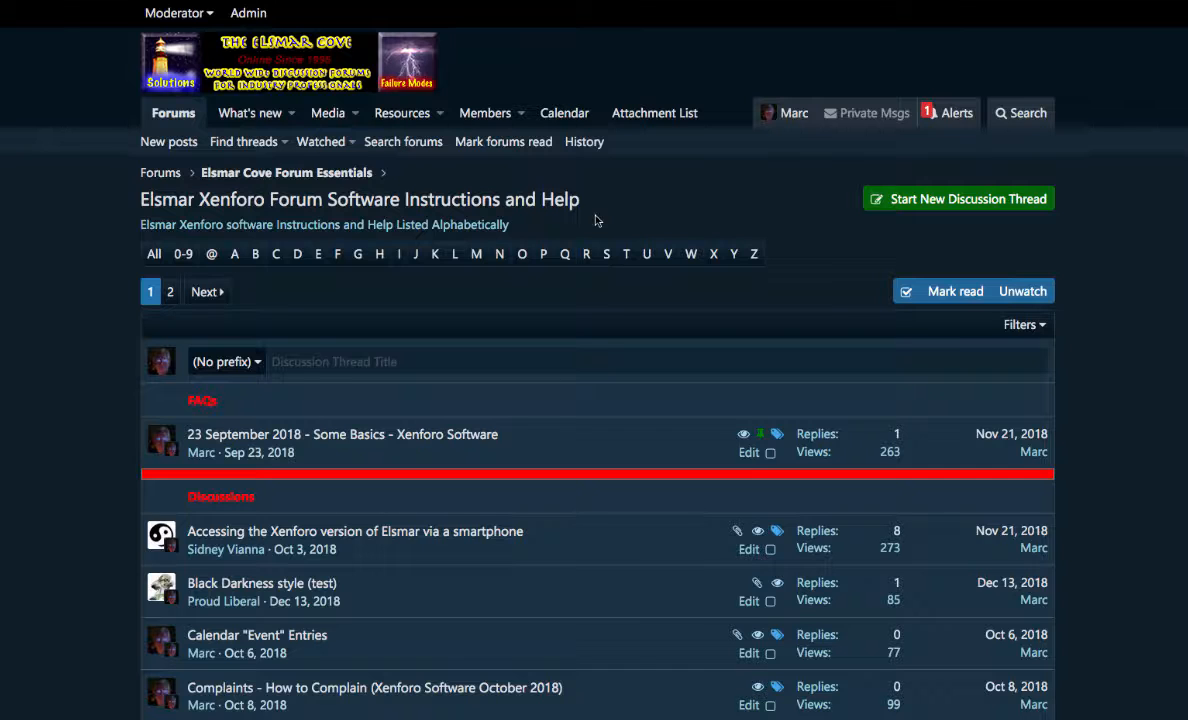
# Start a new discussion thread in this forum and title it "Test Calendar Event"
pyautogui.click(953, 200)
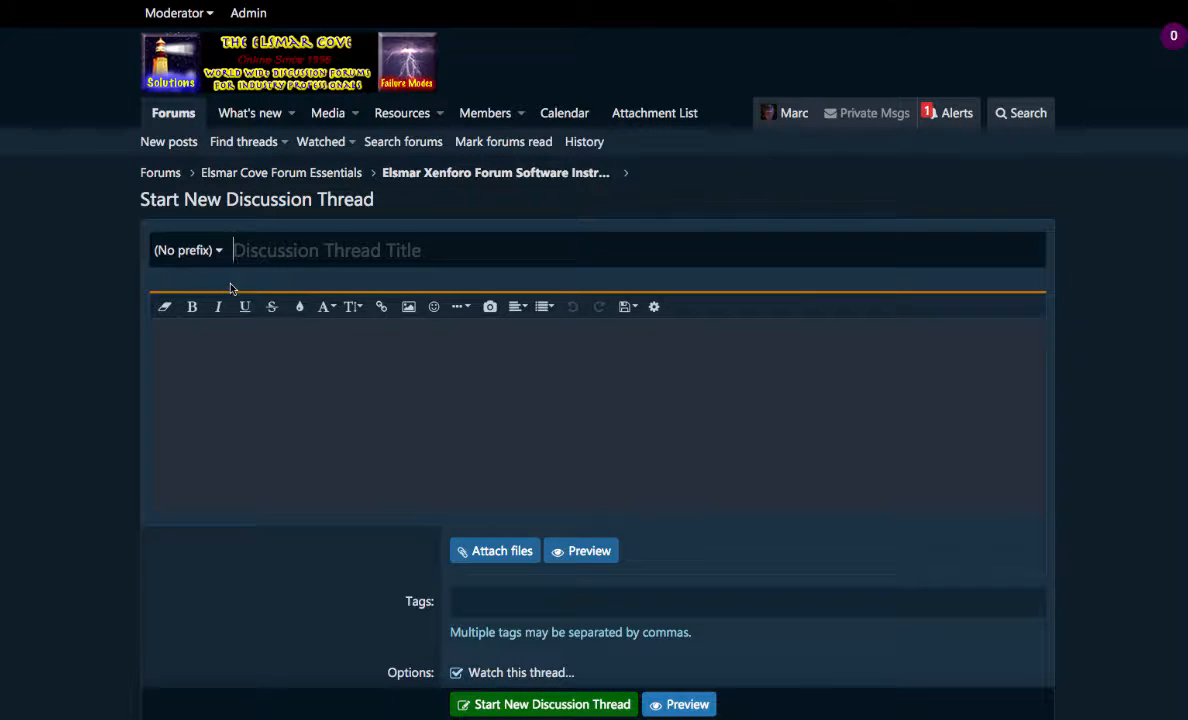
pyautogui.write('Te')
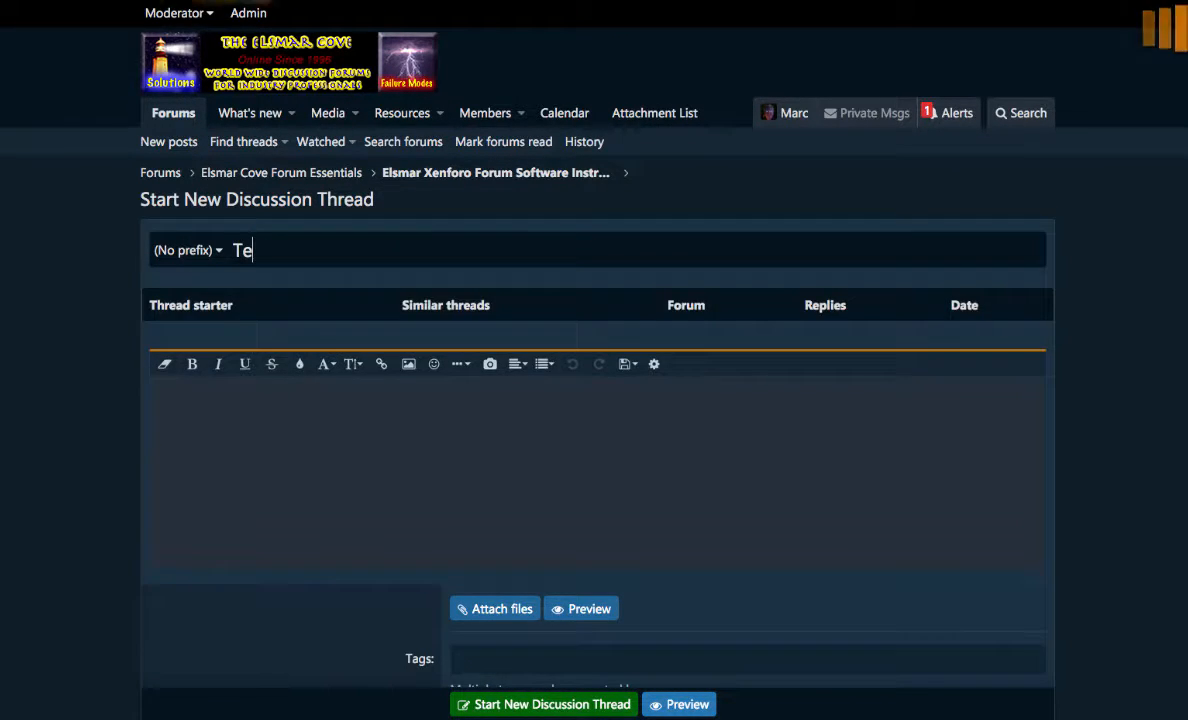
pyautogui.write('st Cal')
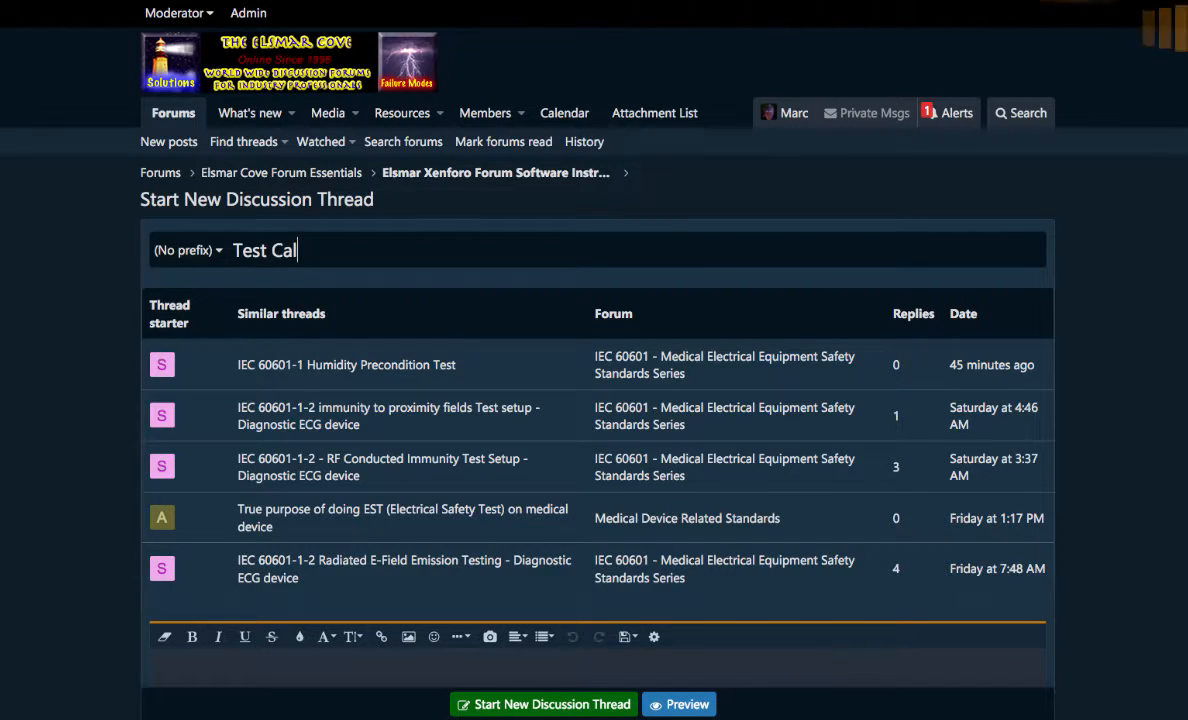
pyautogui.write('endar')
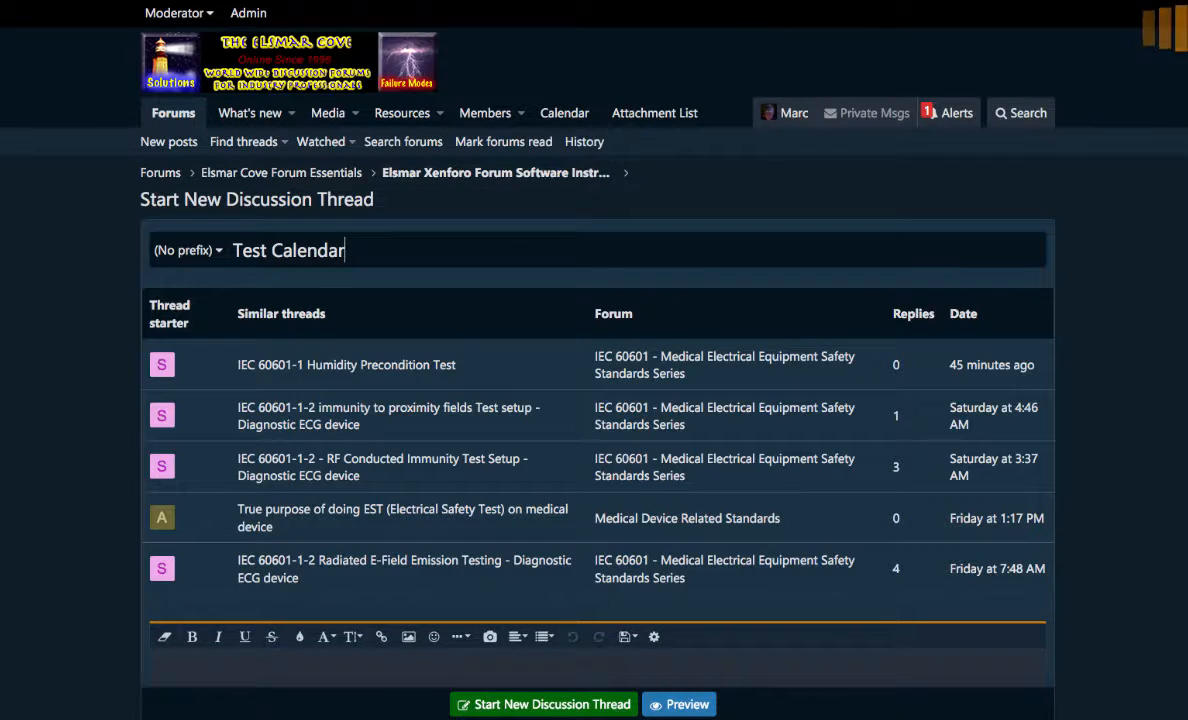
pyautogui.write(' Event')
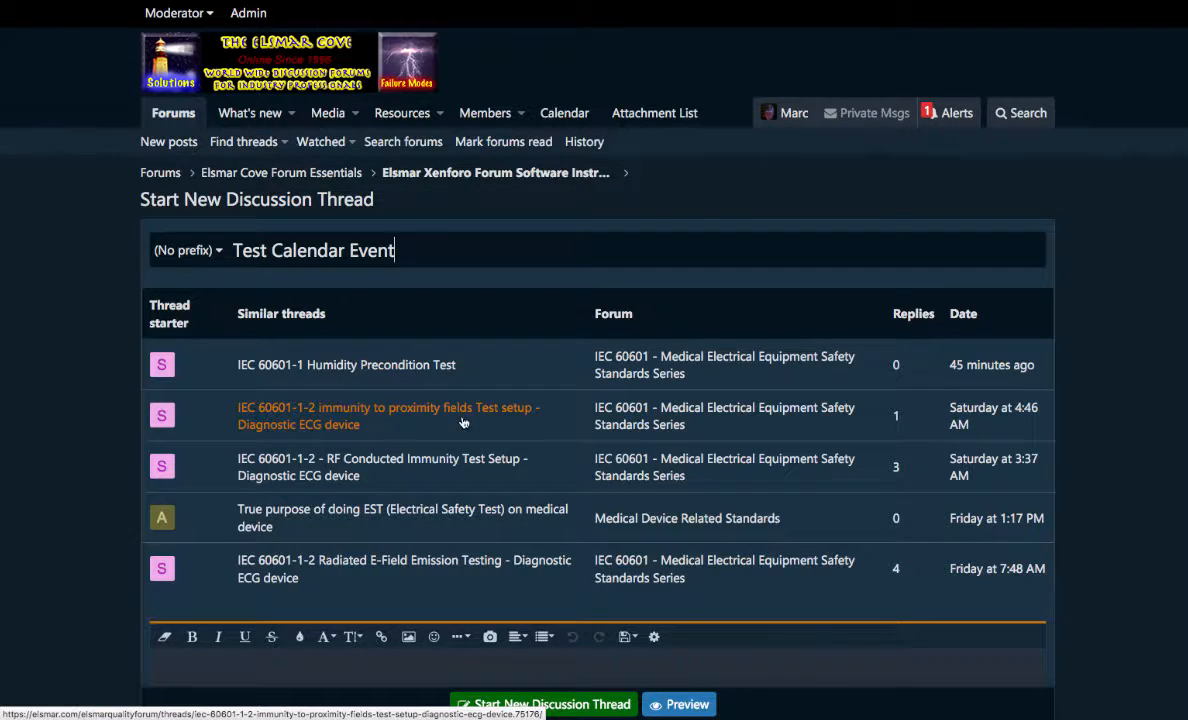
# Write "Test Calendar event thread." as the message of the new thread, without attaching a file
pyautogui.scroll(-3, 456, 400)
pyautogui.scroll(-1, 456, 360)
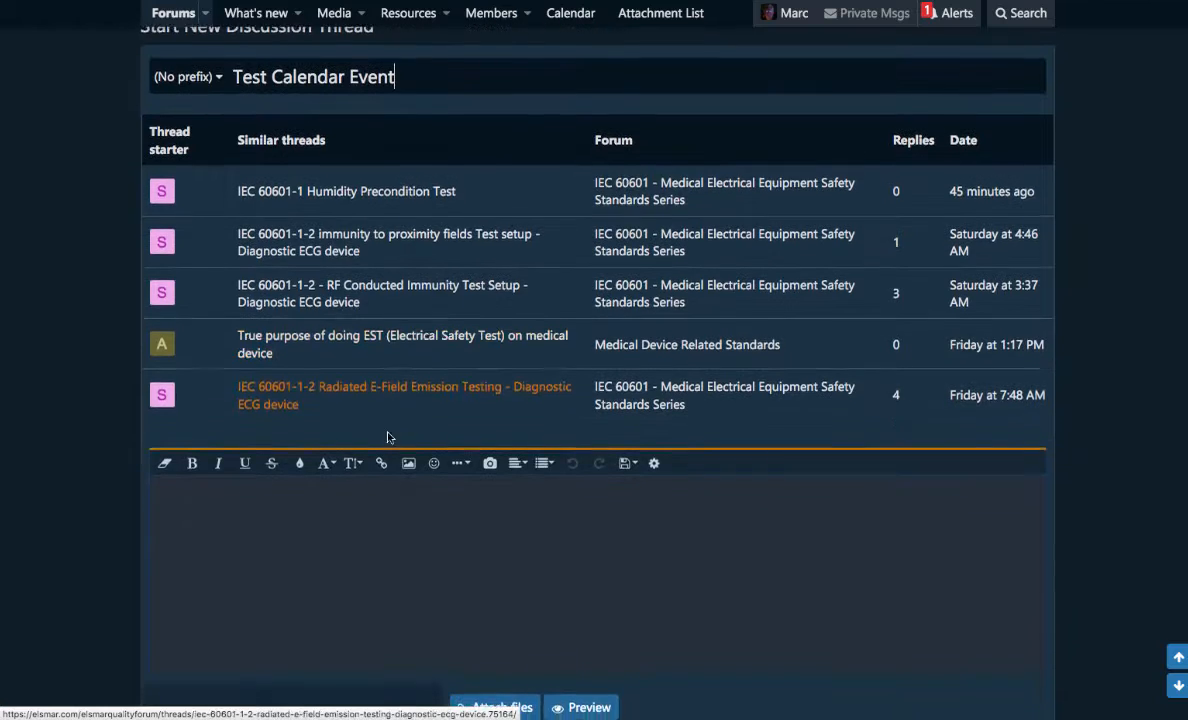
pyautogui.click(208, 524)
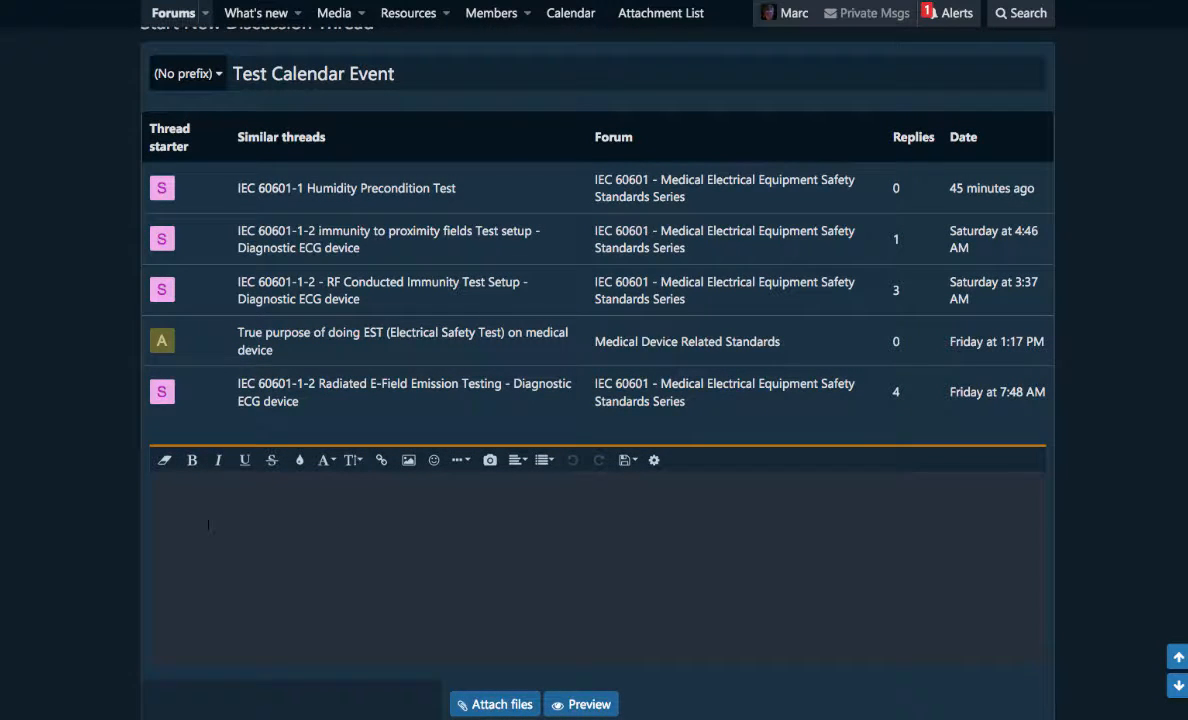
pyautogui.write('Test C')
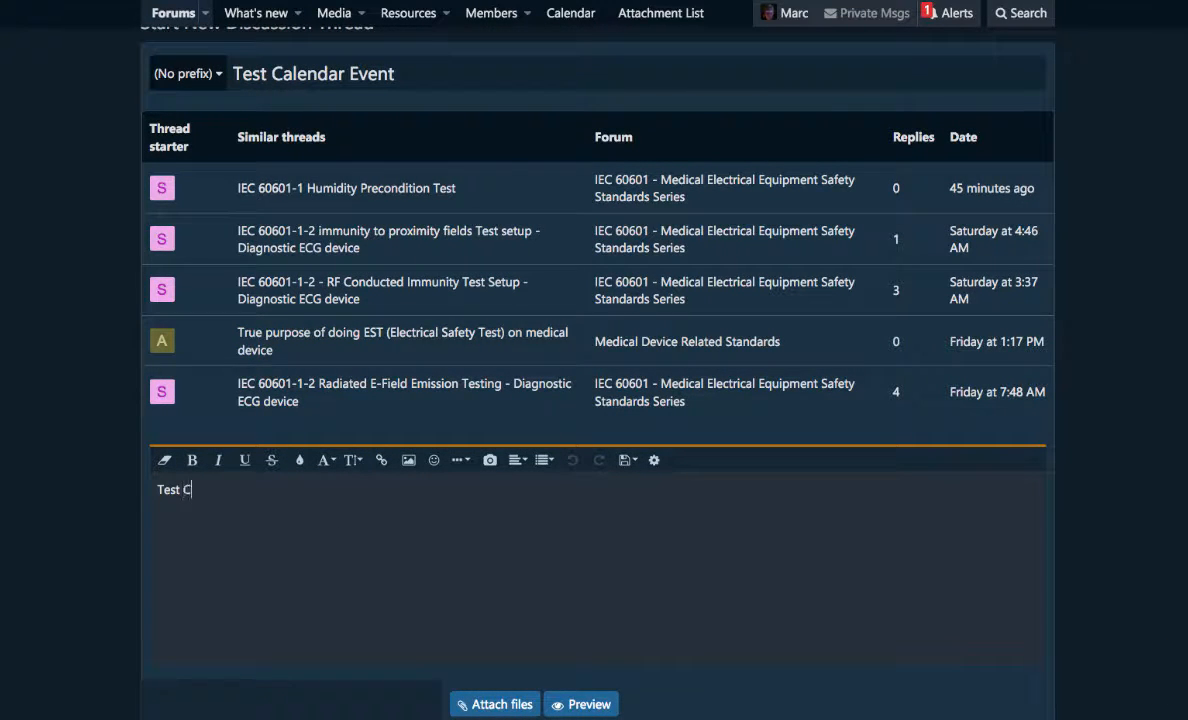
pyautogui.write('alendar event')
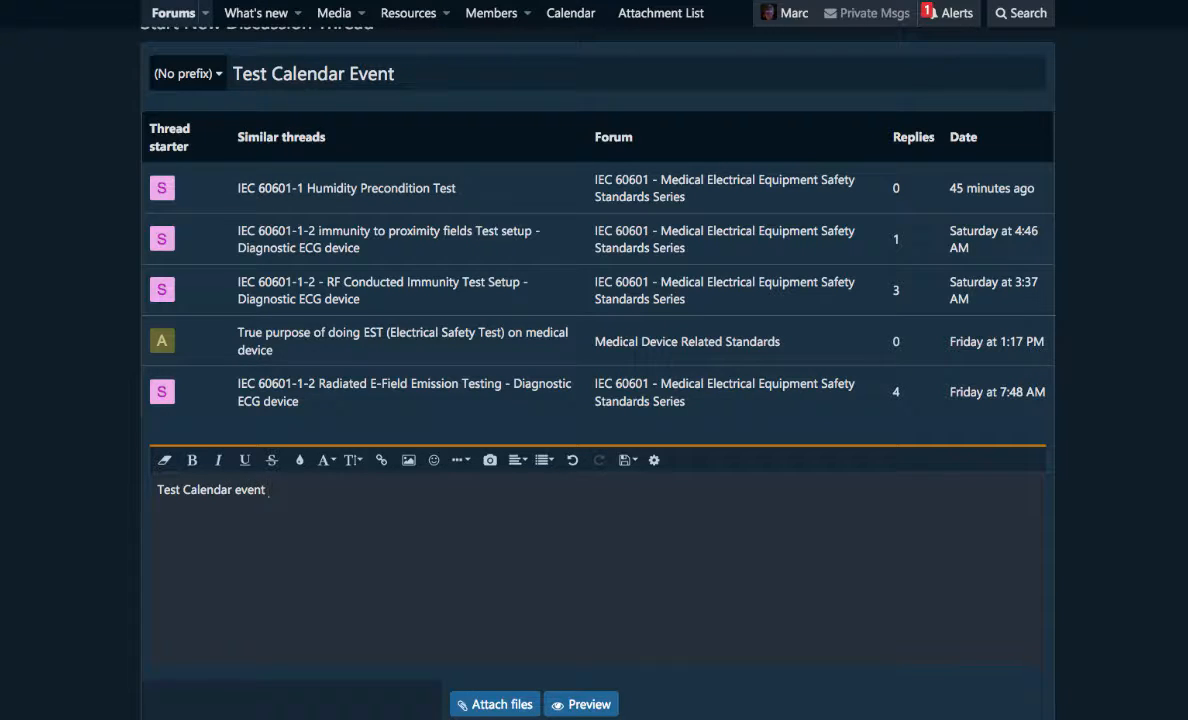
pyautogui.write(' thread.')
pyautogui.click(493, 706)
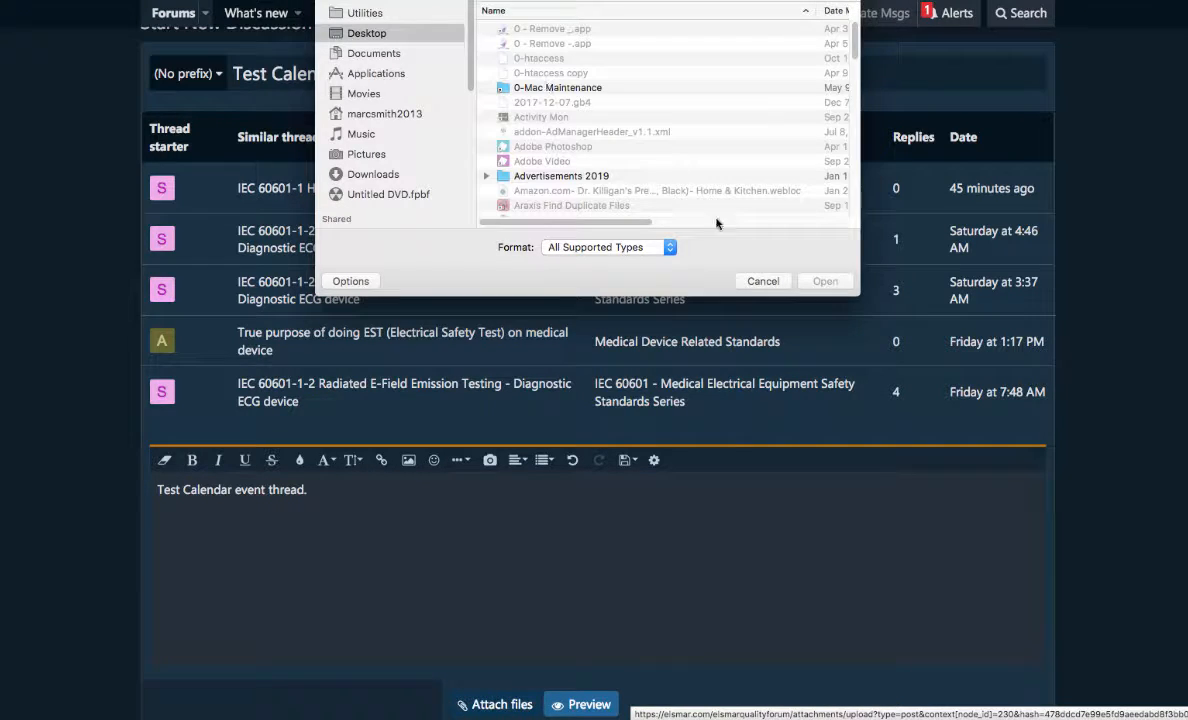
pyautogui.click(763, 281)
# Tag the new thread with the suggested tag "test reports" and publish it
pyautogui.scroll(-1, 769, 450)
pyautogui.scroll(-5, 747, 493)
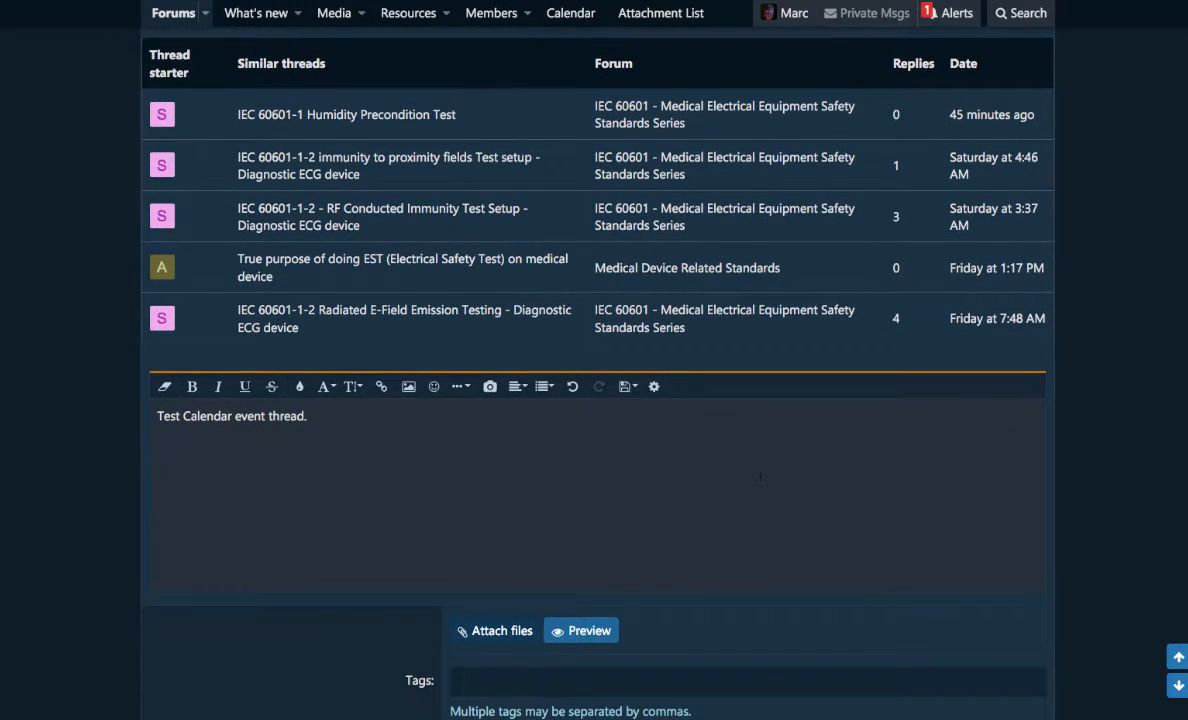
pyautogui.scroll(-1, 747, 493)
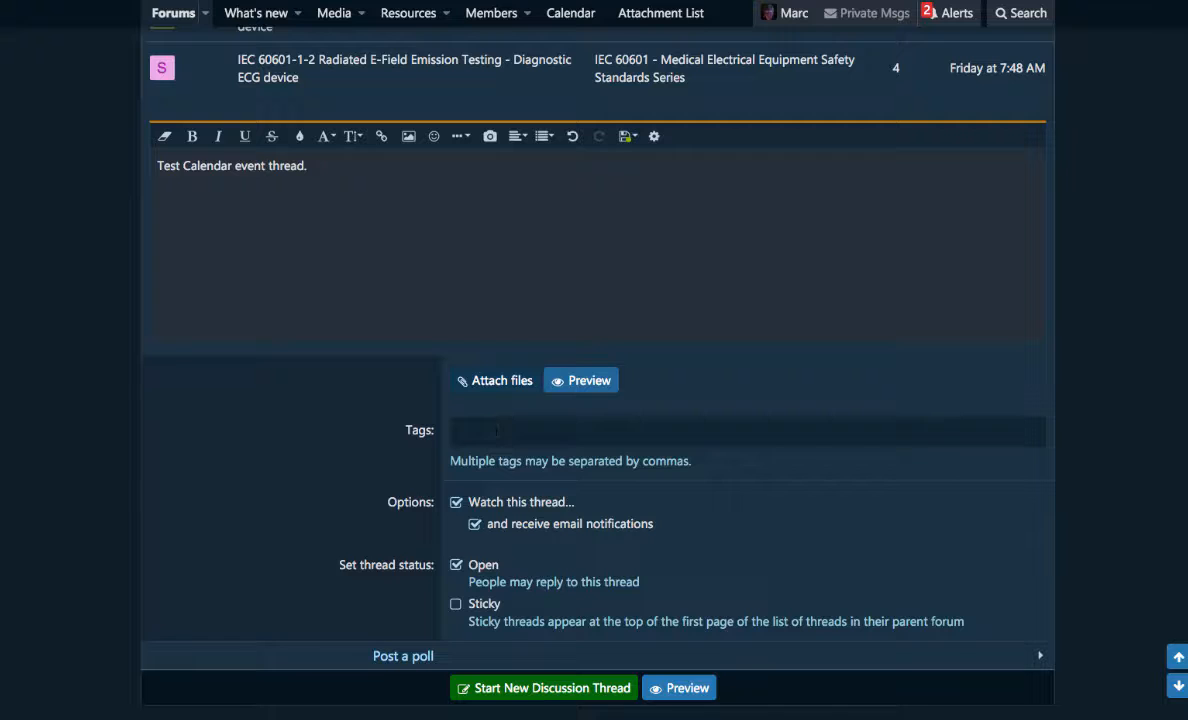
pyautogui.click(497, 430)
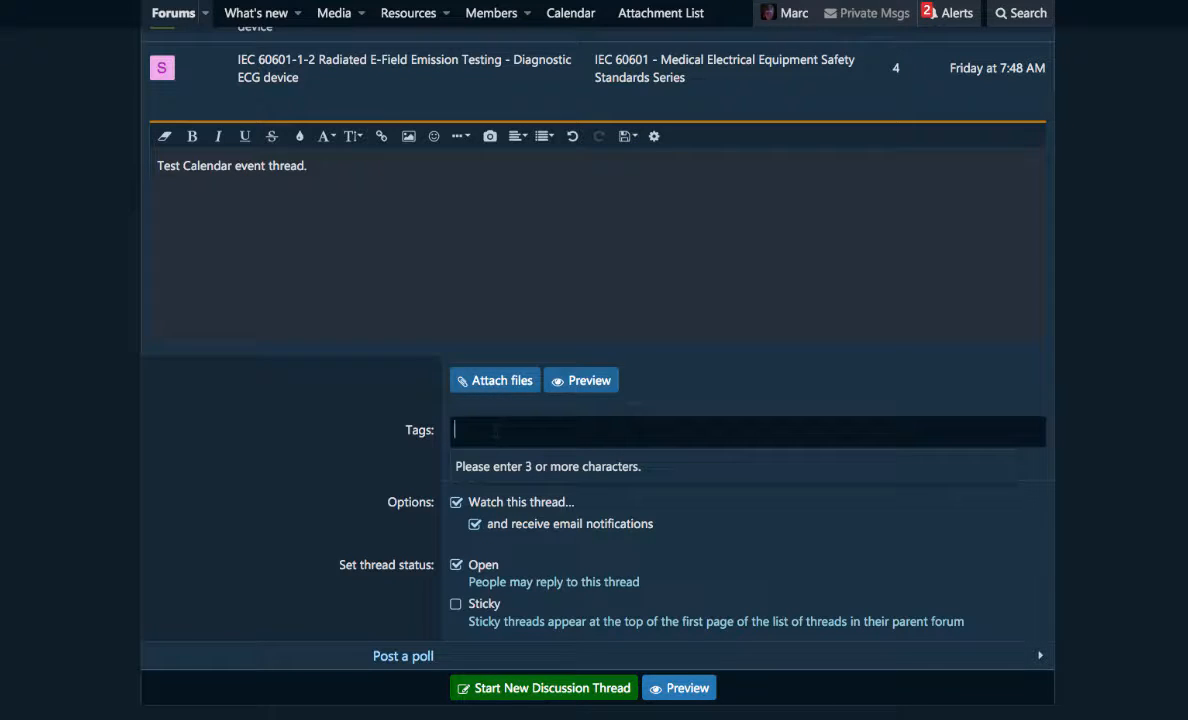
pyautogui.write('test')
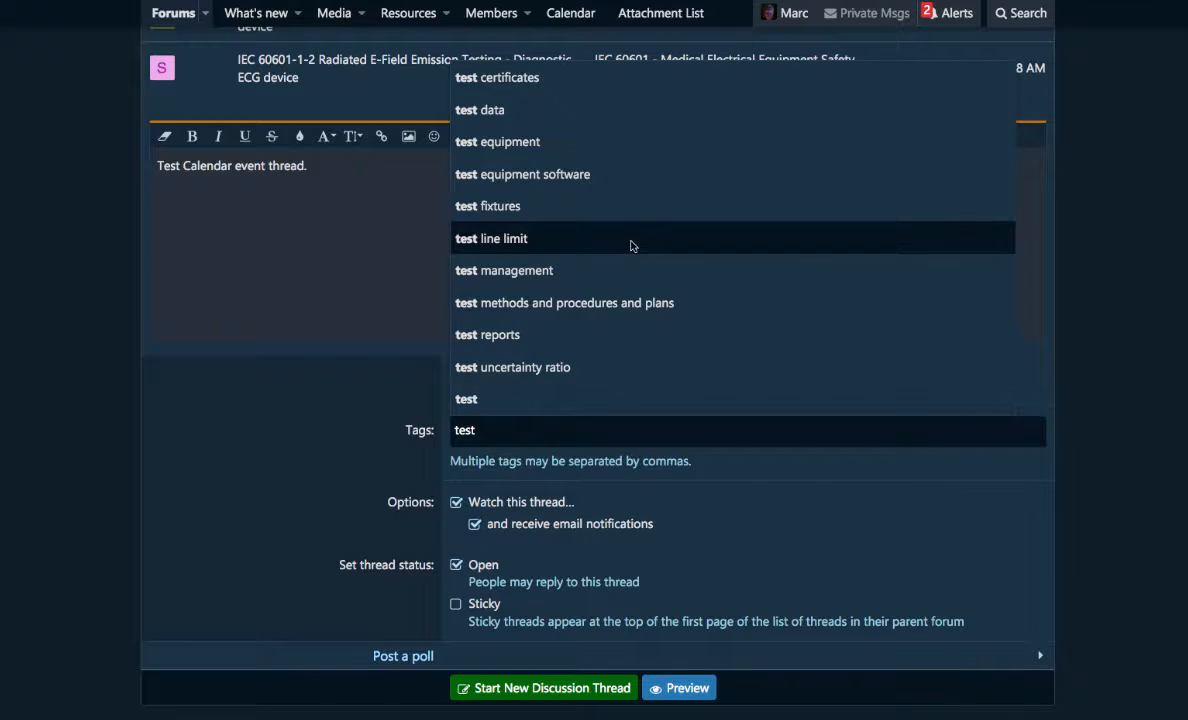
pyautogui.click(492, 335)
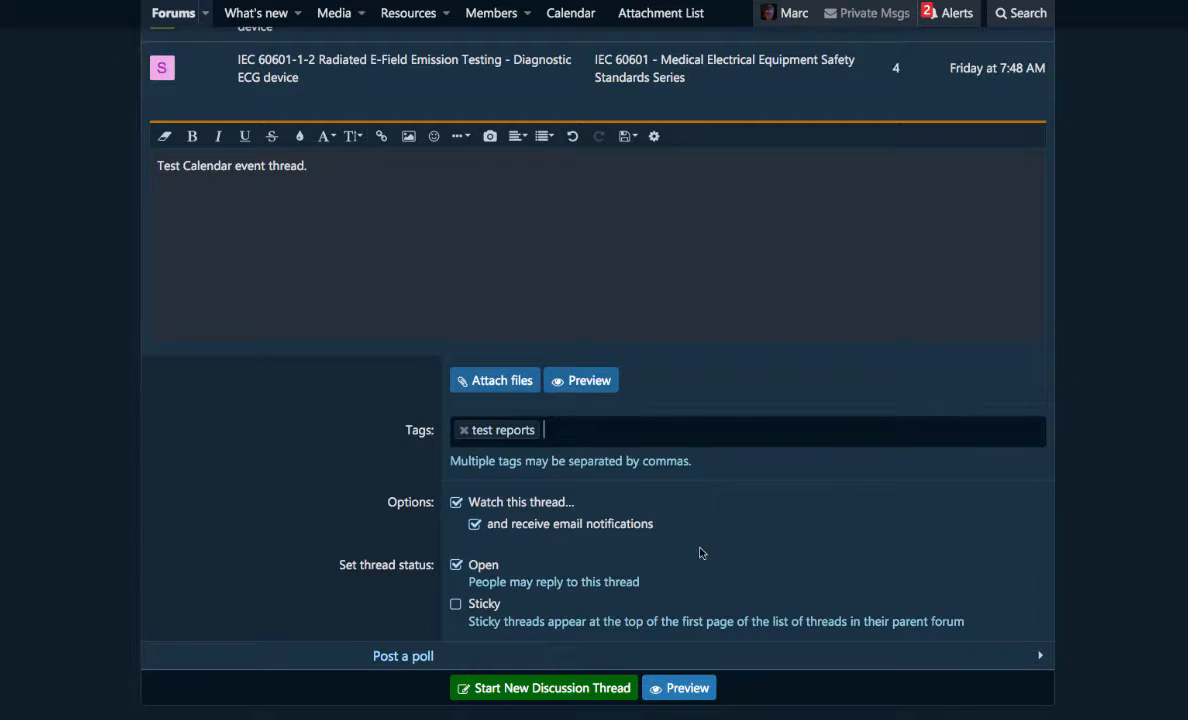
pyautogui.scroll(-1, 716, 546)
pyautogui.click(570, 645)
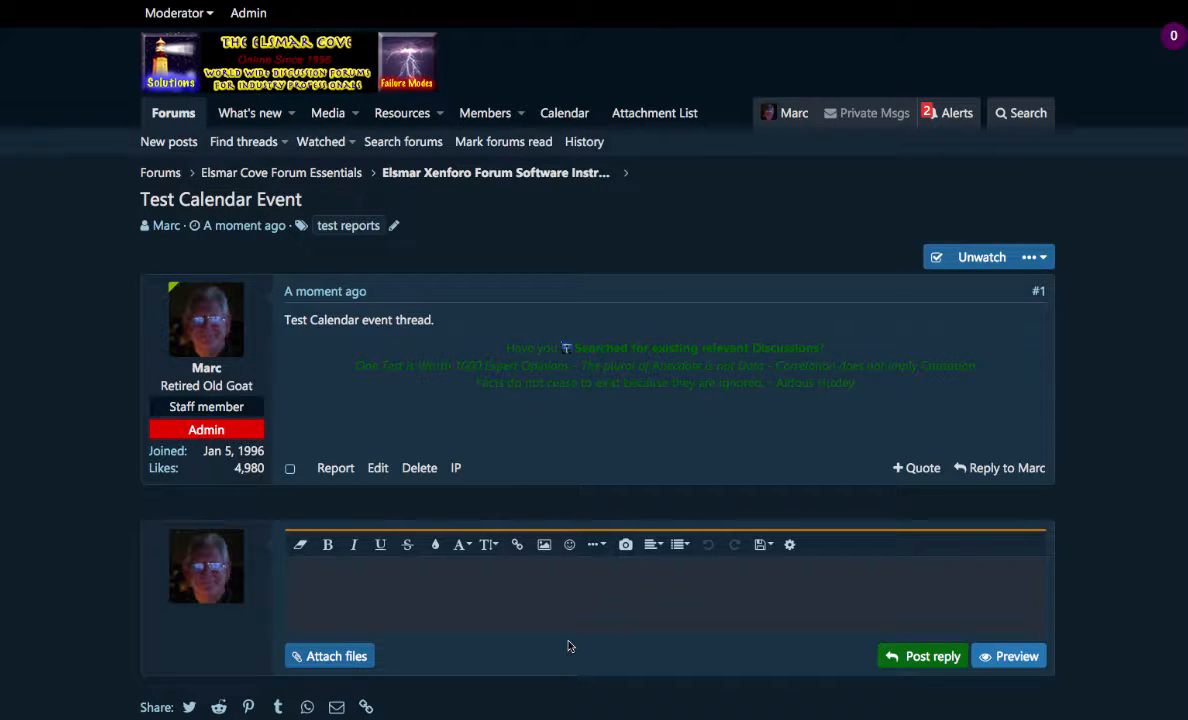
# Add the published thread to the calendar as a non-recurring event dated 2019-02-07, without an end date
pyautogui.click(1033, 259)
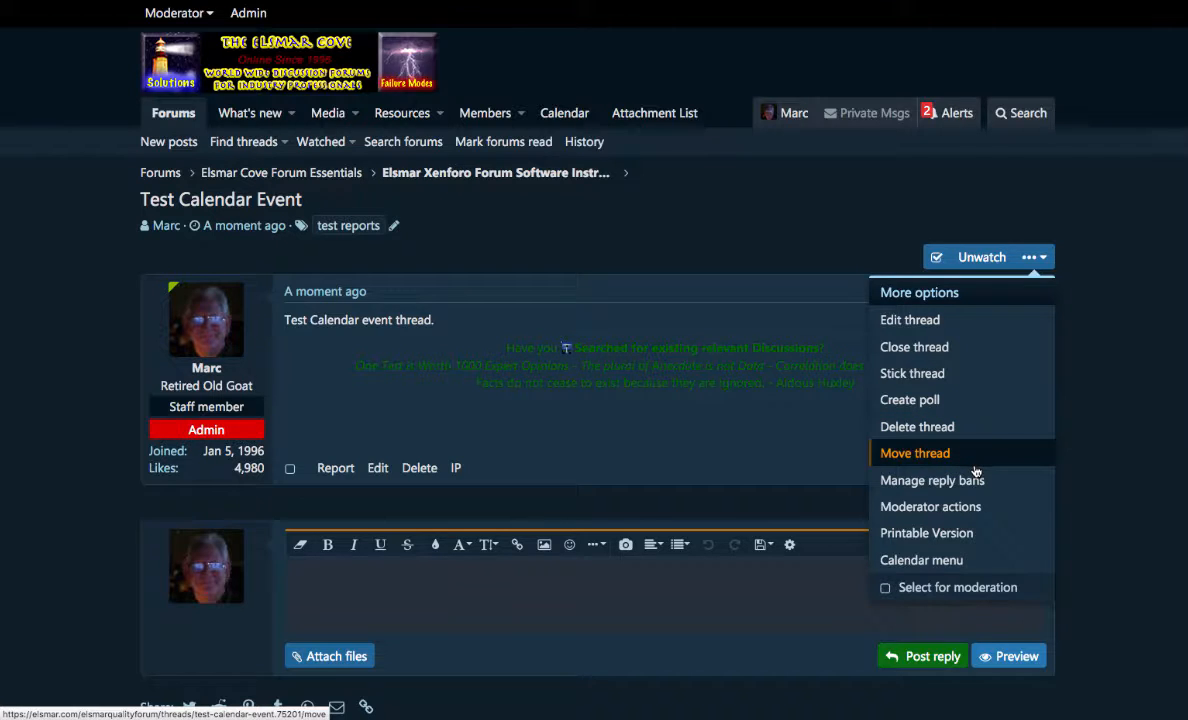
pyautogui.click(958, 562)
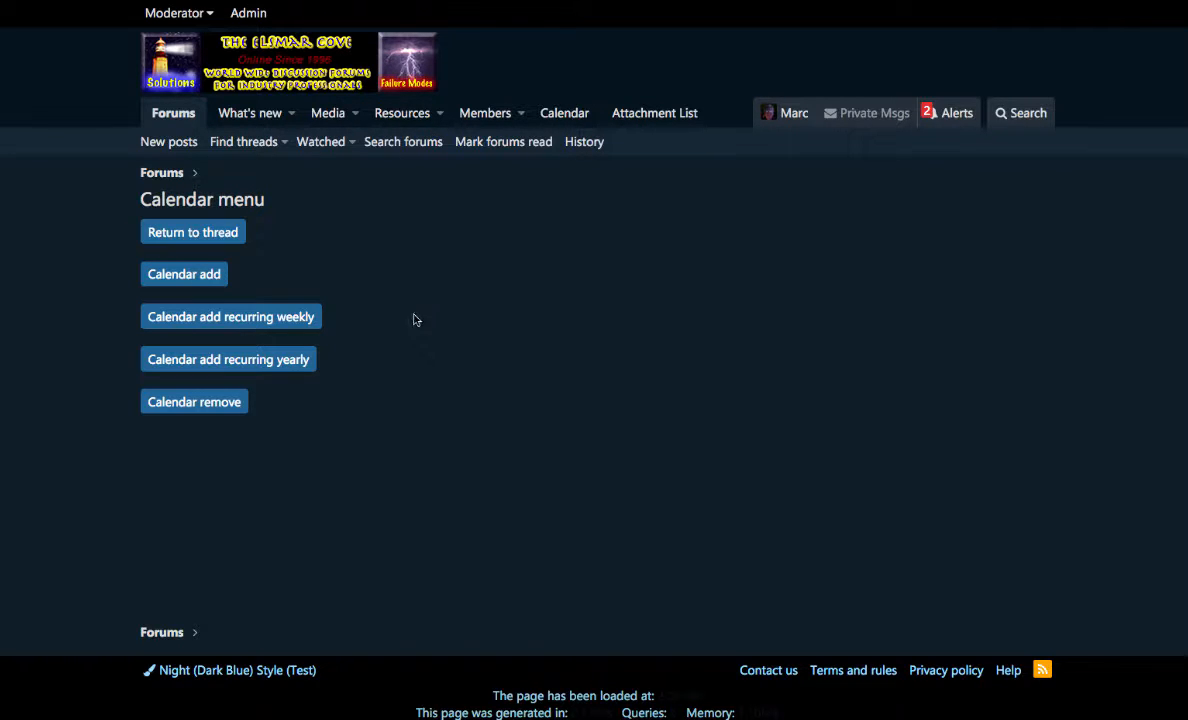
pyautogui.click(198, 277)
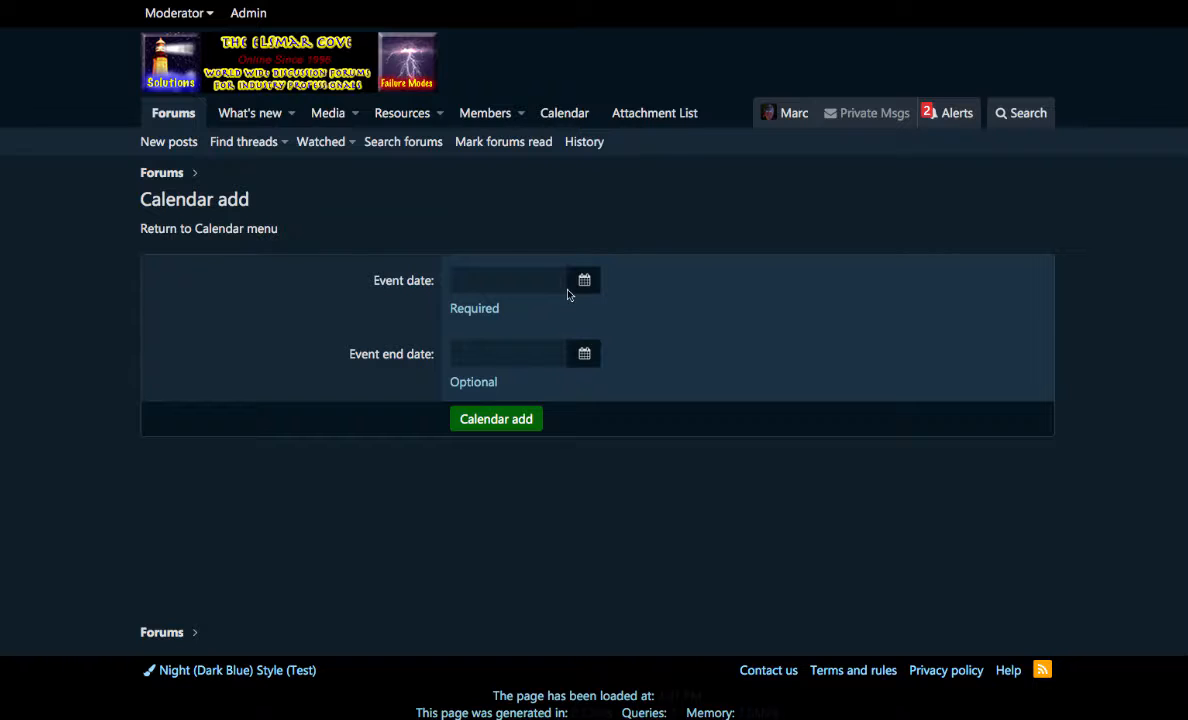
pyautogui.click(529, 283)
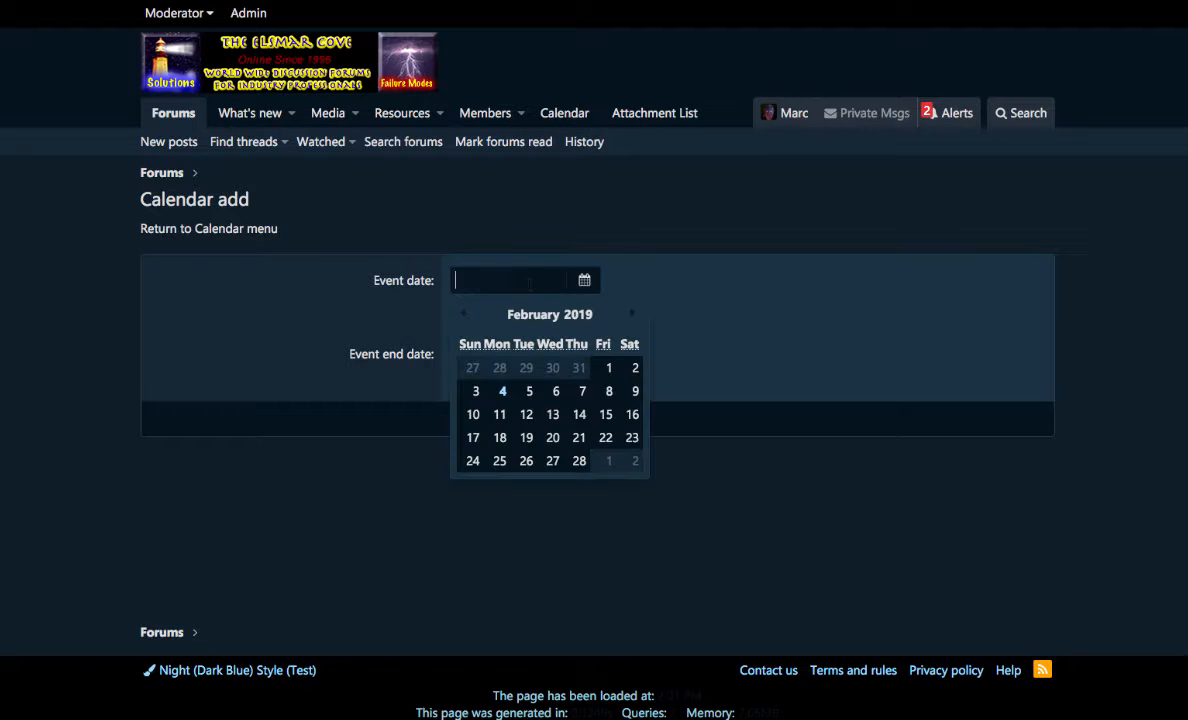
pyautogui.click(583, 391)
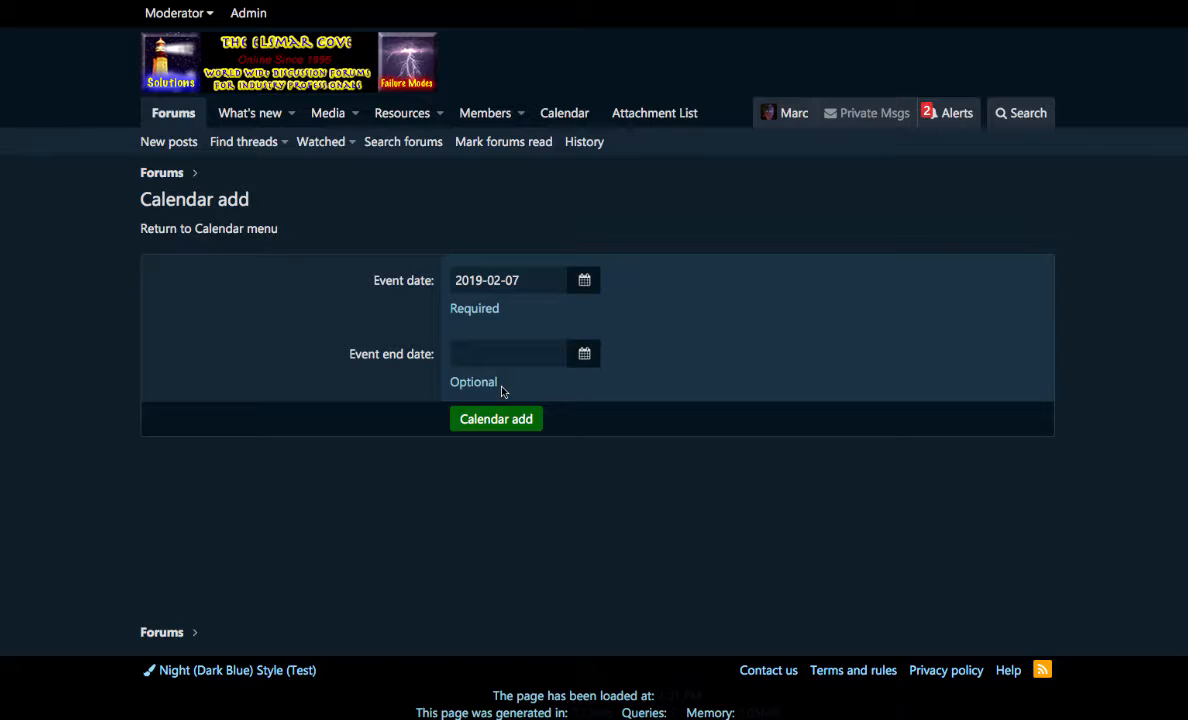
pyautogui.click(505, 420)
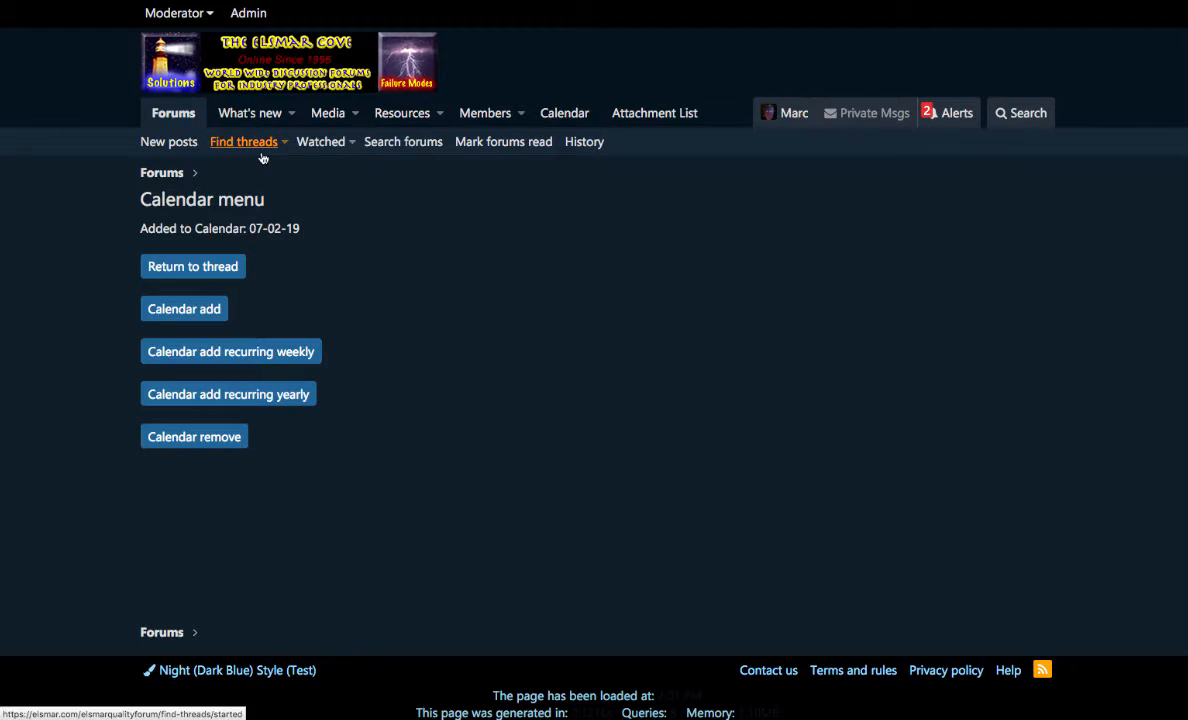
# Find Test Calendar Event among the calendar events on the forum home page and open its thread
pyautogui.click(257, 67)
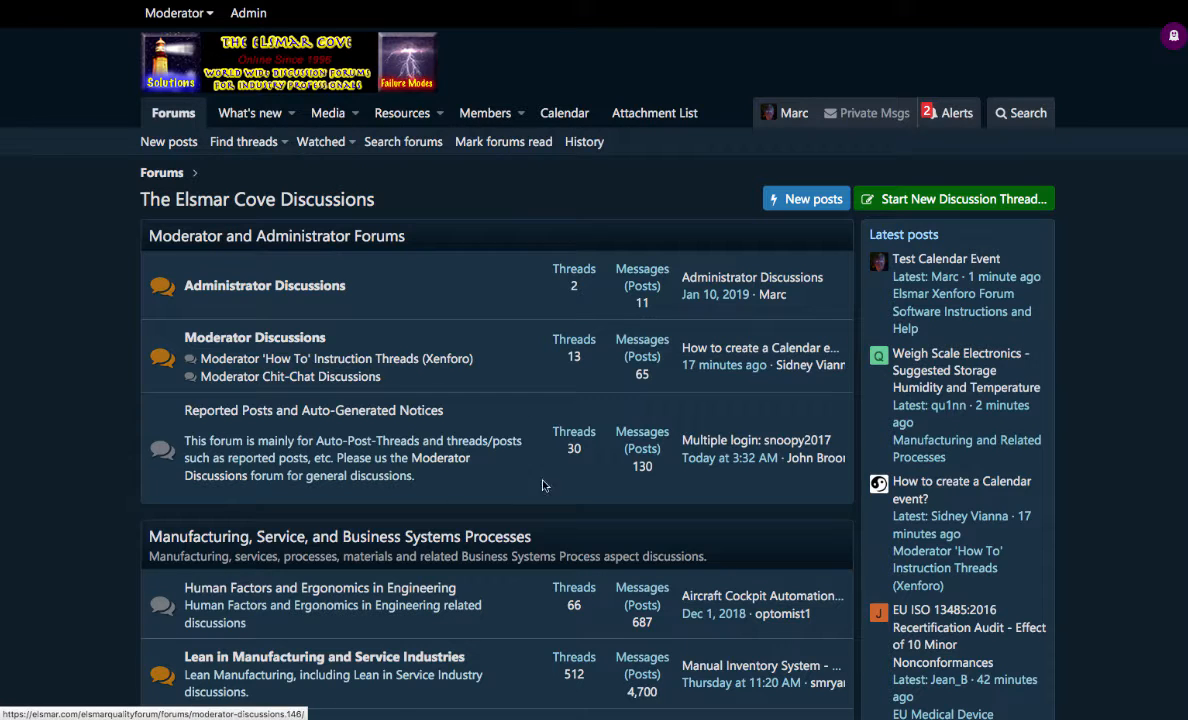
pyautogui.scroll(-5, 1115, 311)
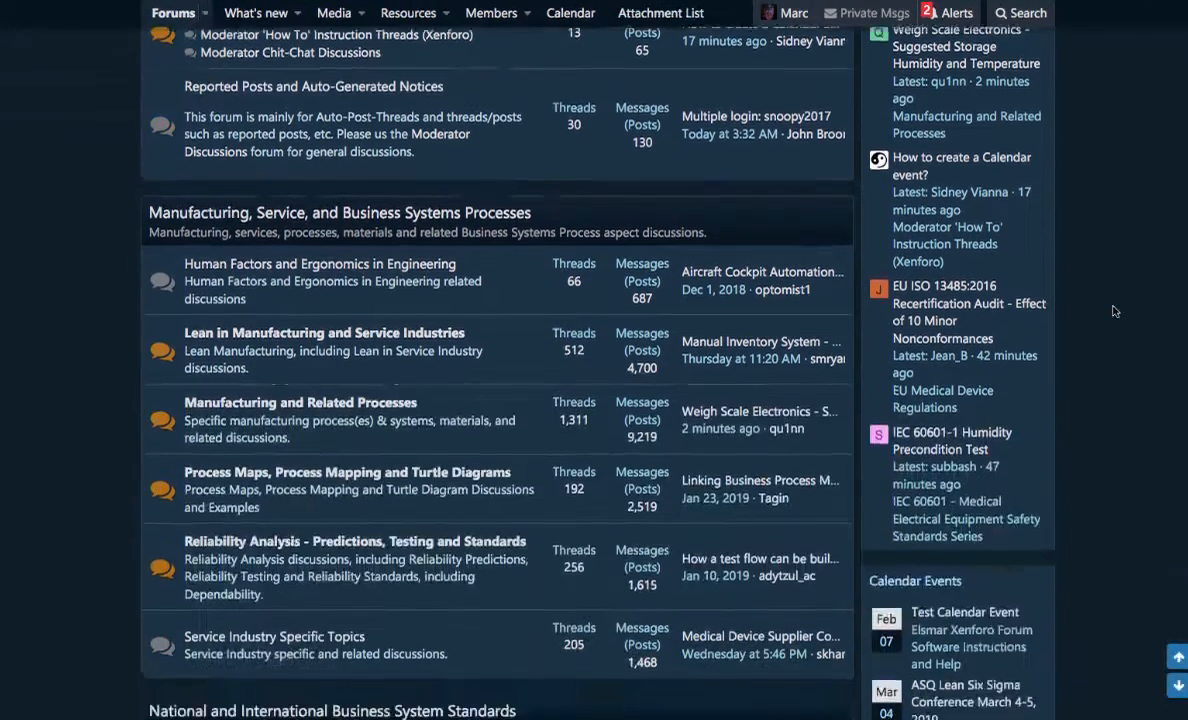
pyautogui.scroll(-2, 1115, 311)
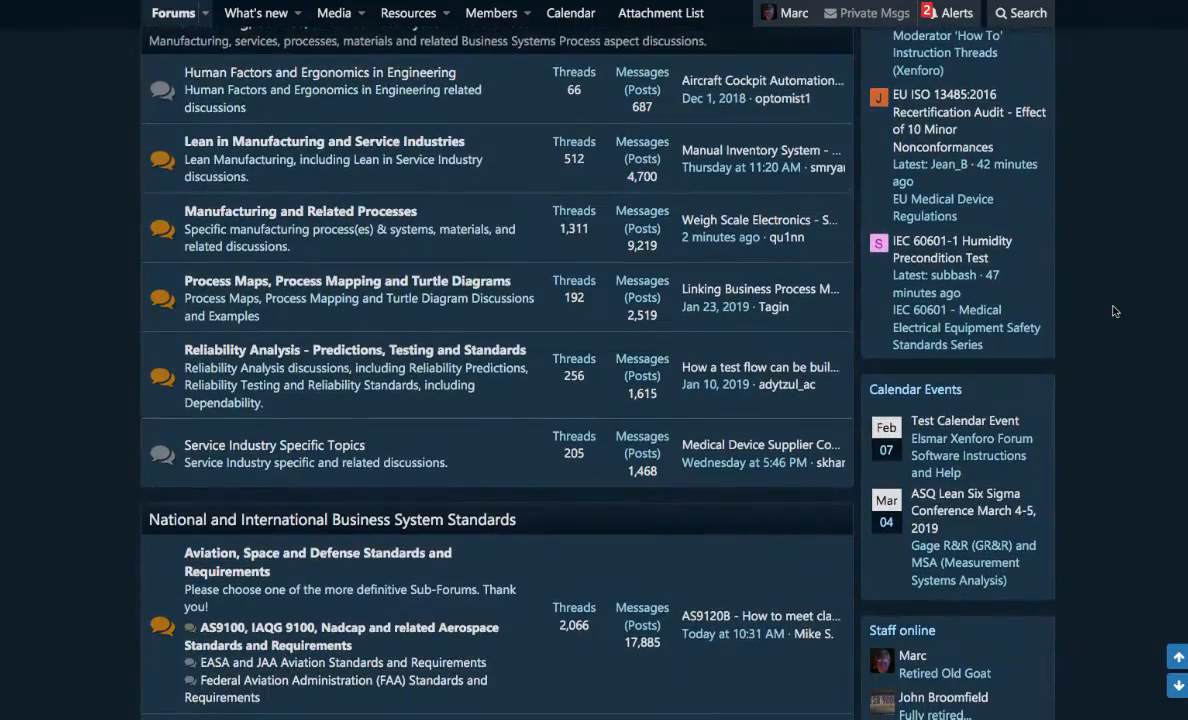
pyautogui.scroll(-1, 1115, 311)
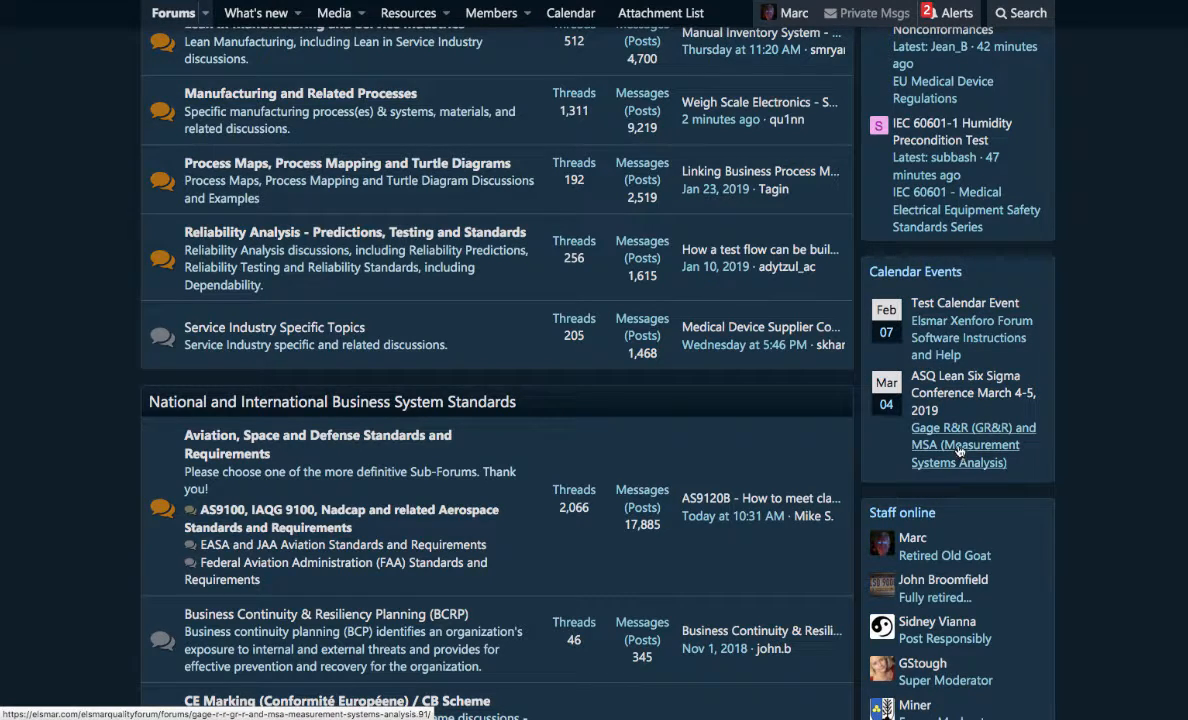
pyautogui.click(960, 304)
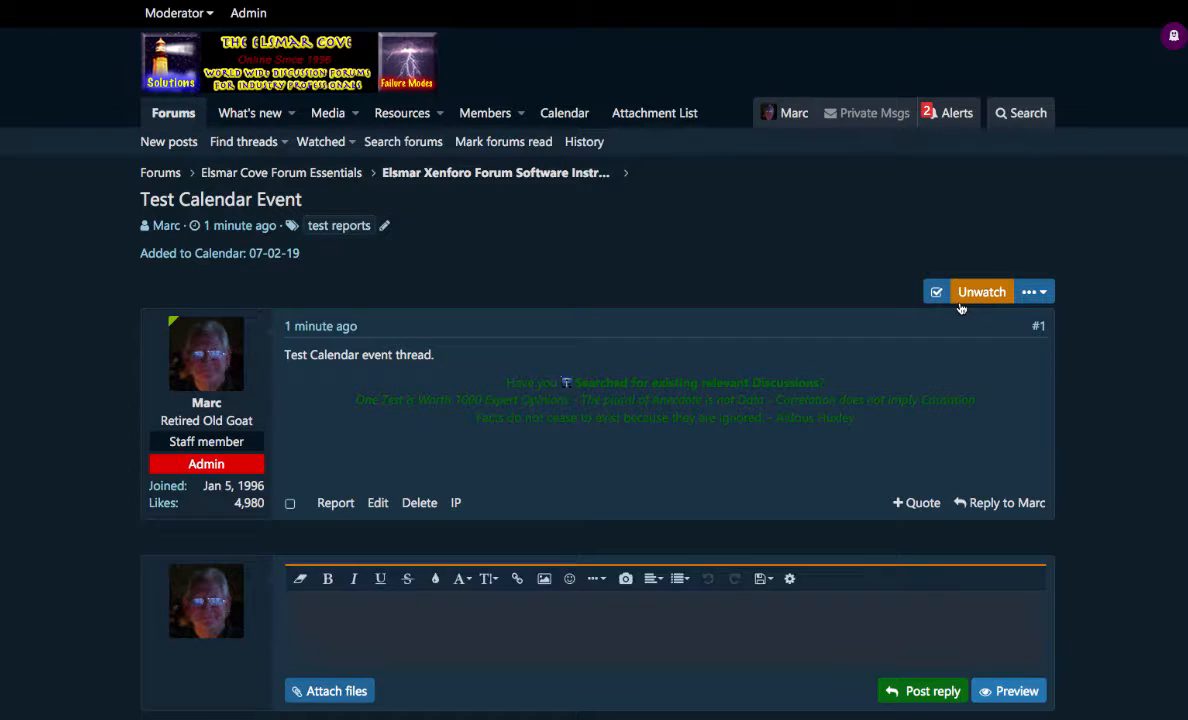